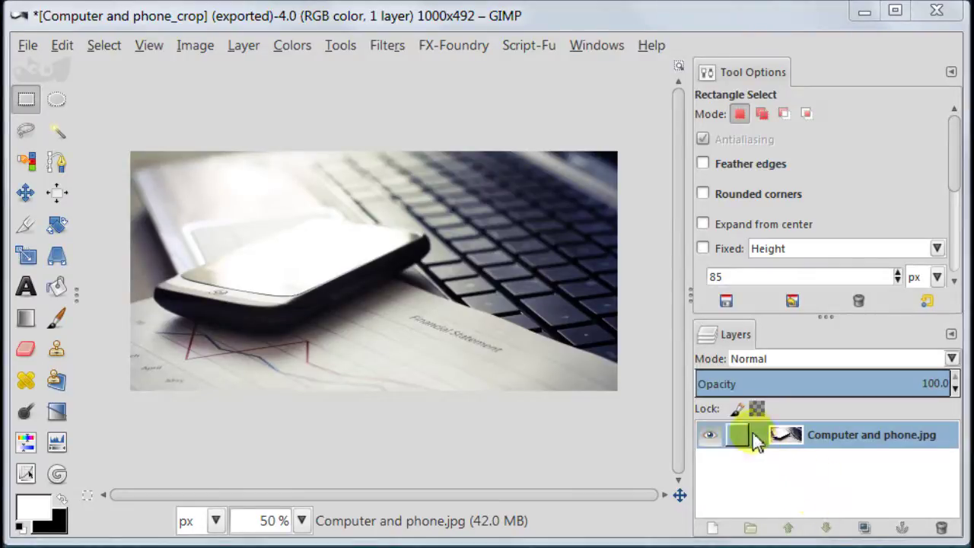
- Open the context menu of the Computer and phone.jpg layer in the Layers panel
right_click(754, 439)
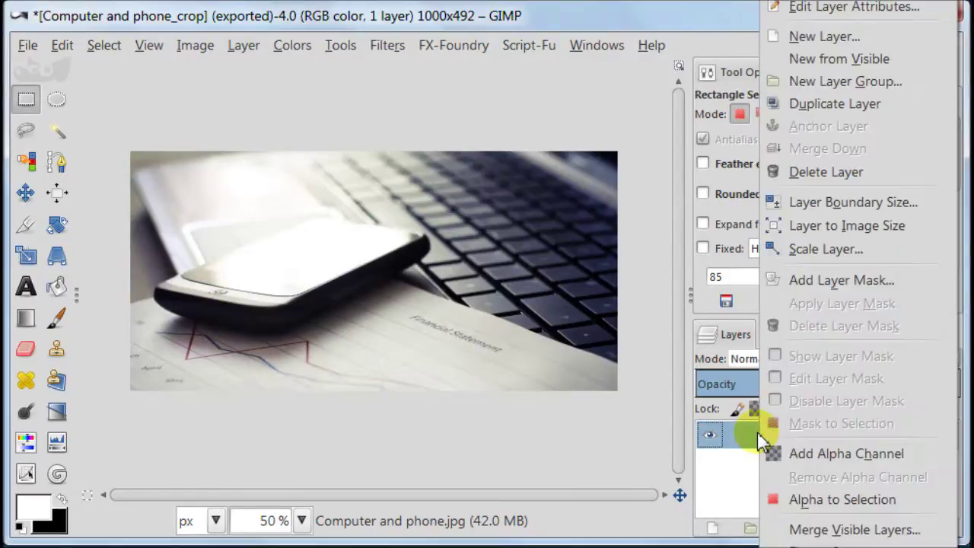
- Add an alpha channel to the photo layer, select all, and enable Rounded corners
left_click(922, 457)
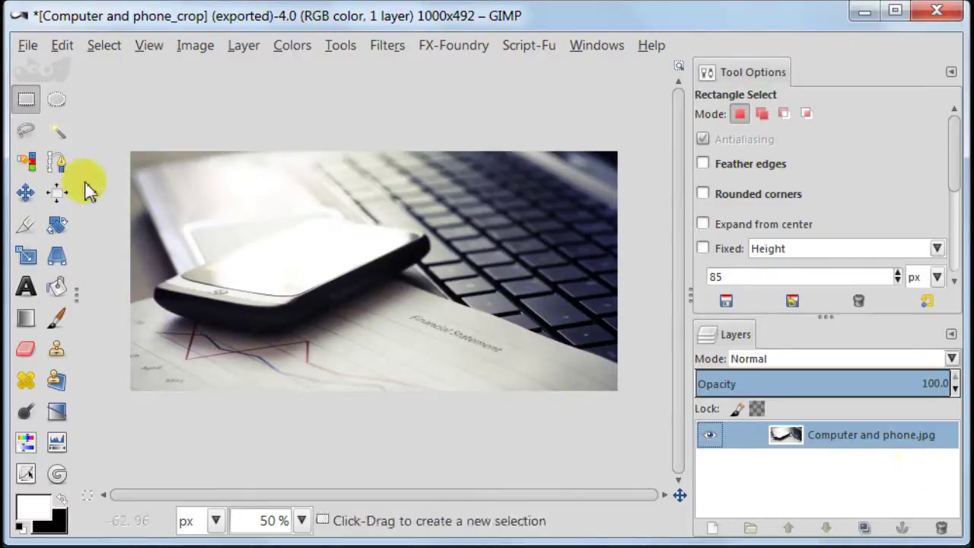
left_click(105, 47)
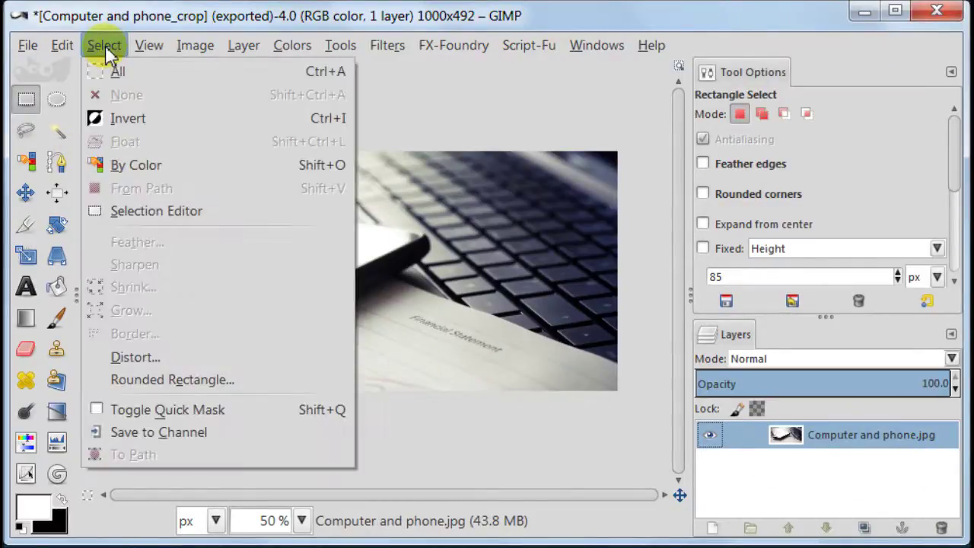
left_click(220, 73)
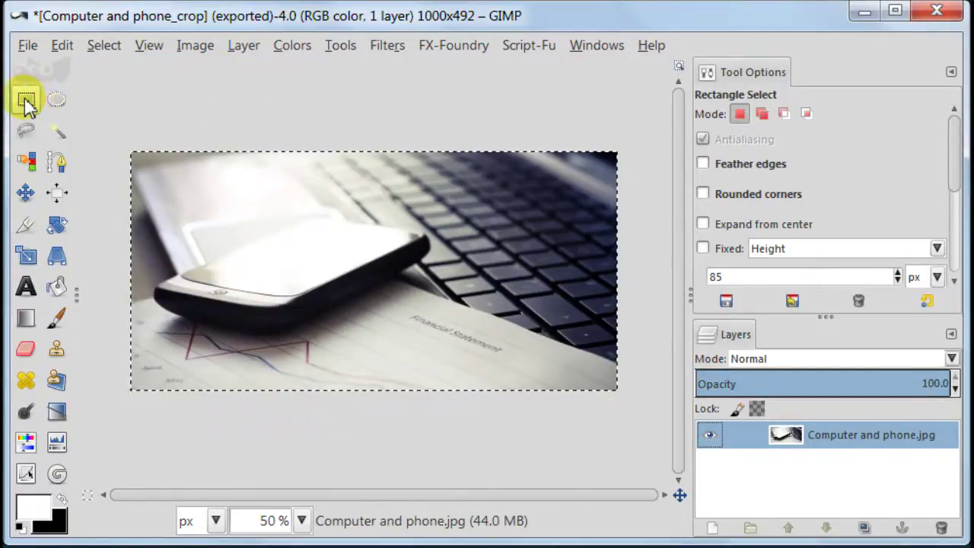
left_click(461, 277)
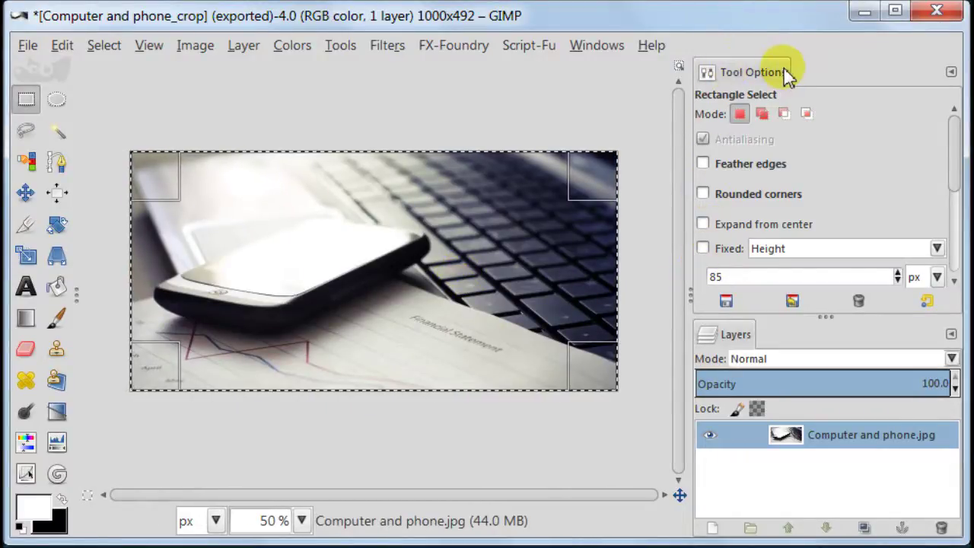
left_click(704, 195)
- Set corner radius to 47.7, invert the selection, cut the corners away, then deselect
left_click_drag(731, 217, 819, 217)
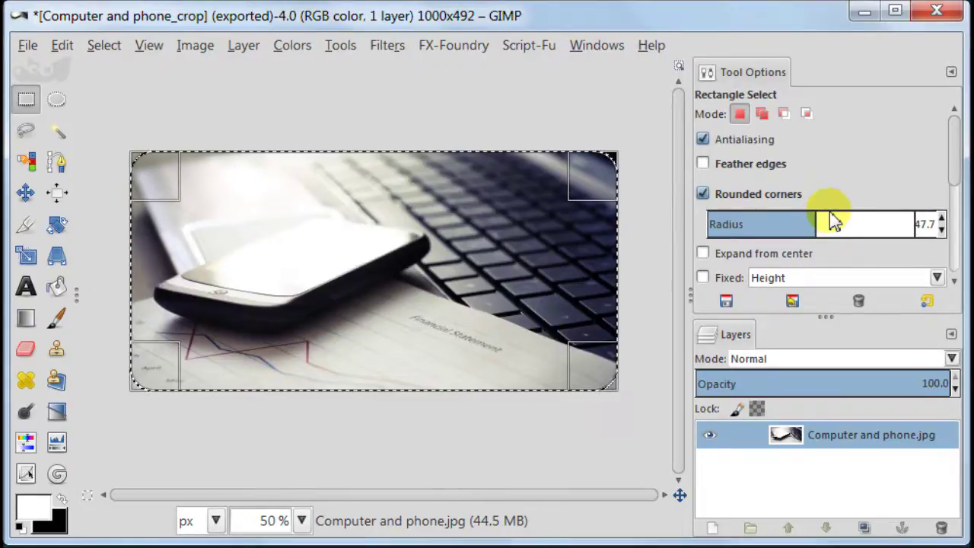
left_click(102, 47)
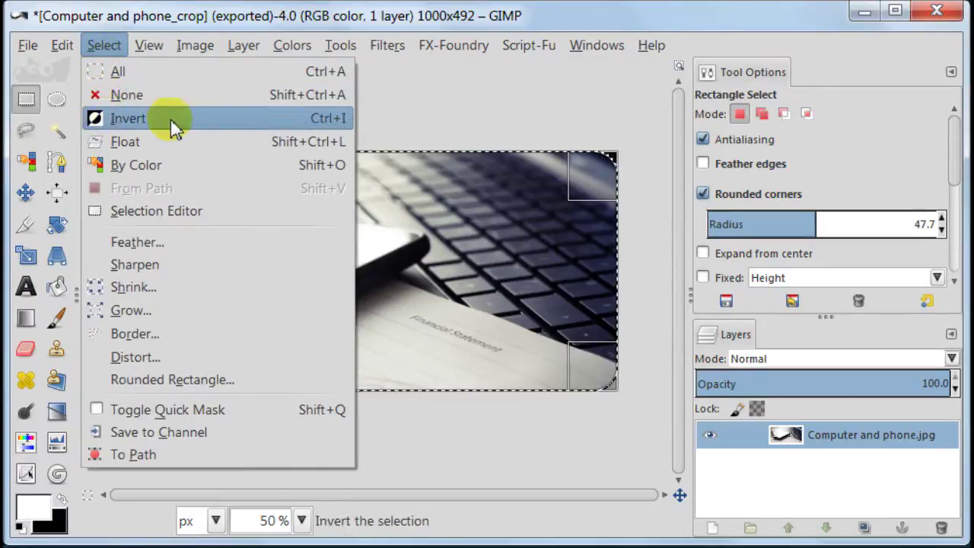
left_click(238, 127)
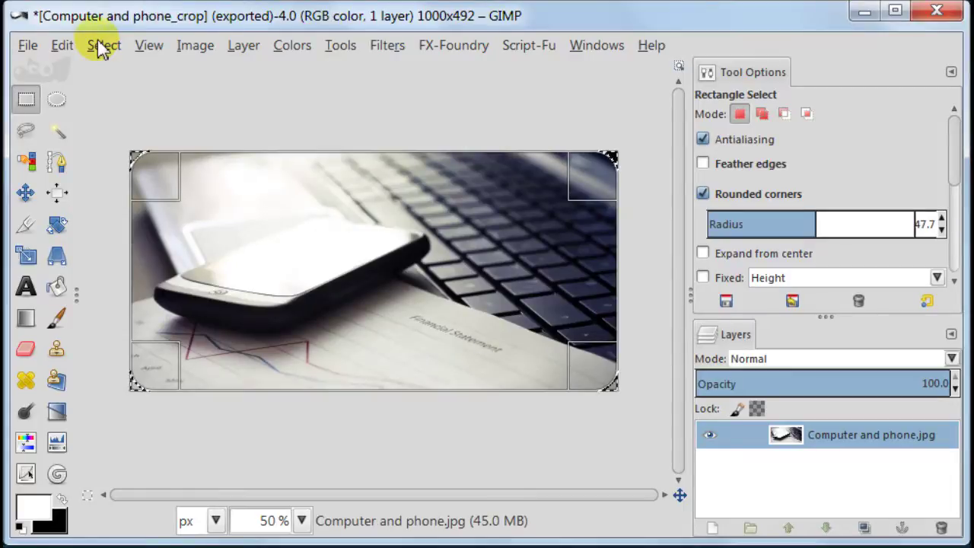
left_click(64, 46)
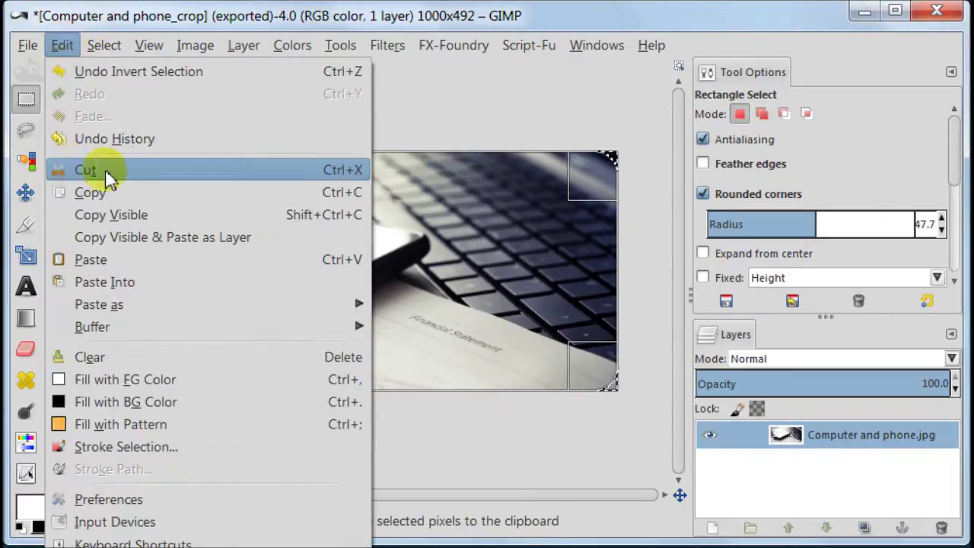
left_click(182, 170)
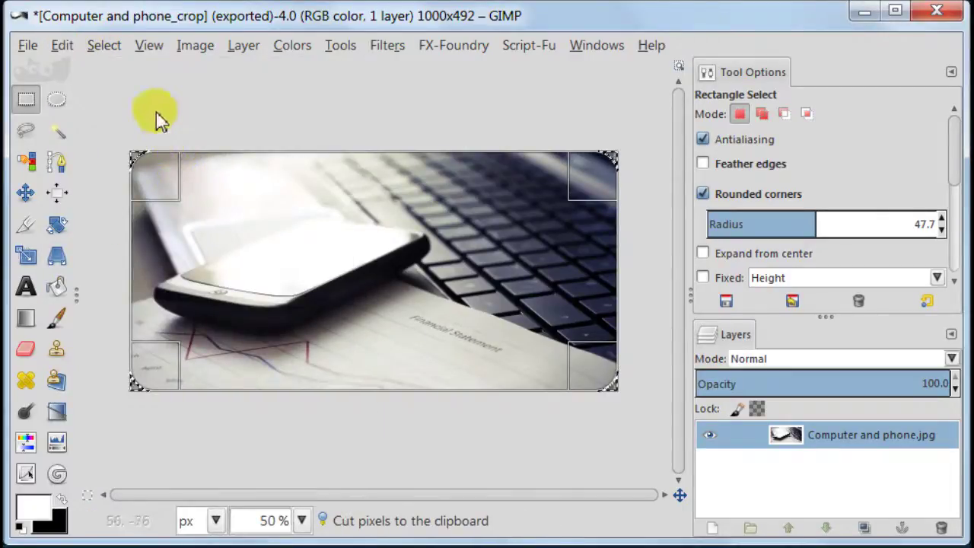
left_click(105, 87)
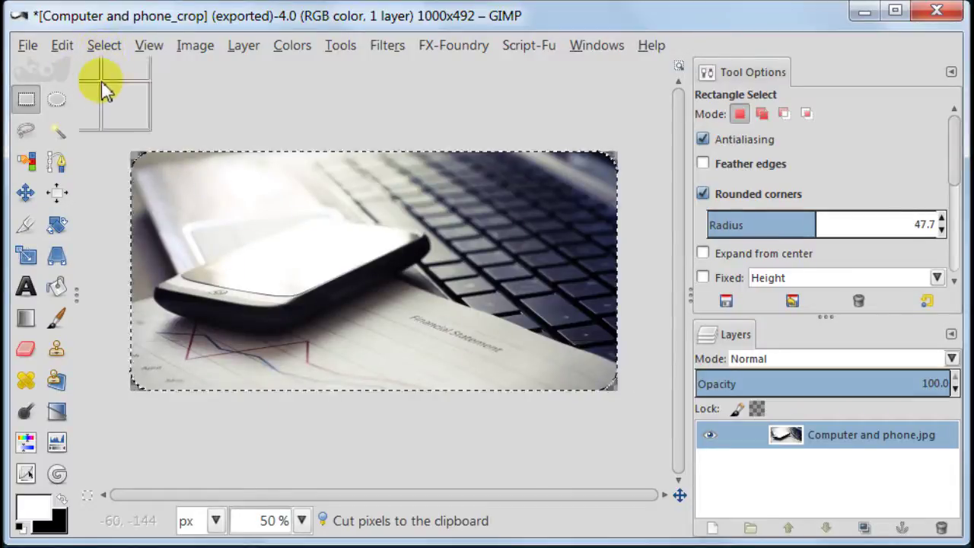
left_click(304, 520)
left_click(320, 495)
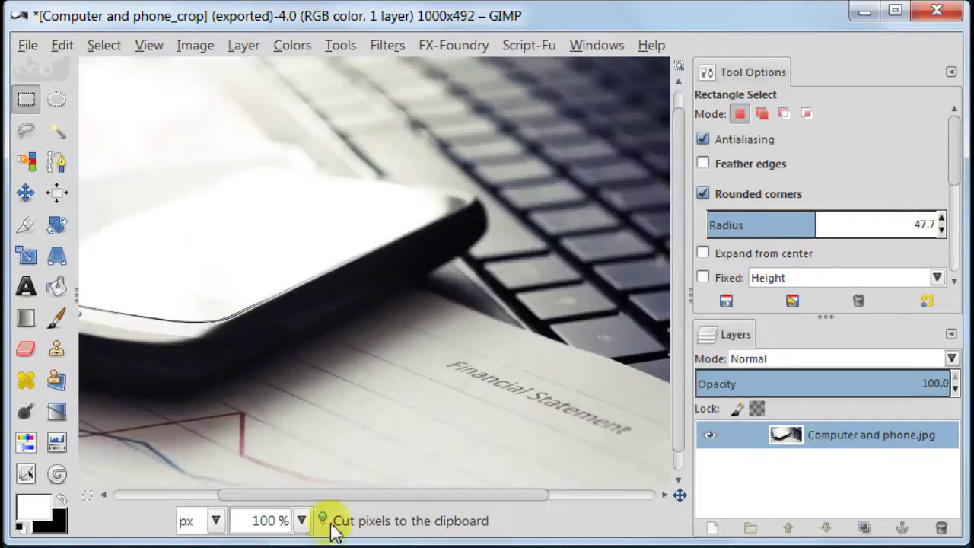
left_click_drag(346, 495, 632, 523)
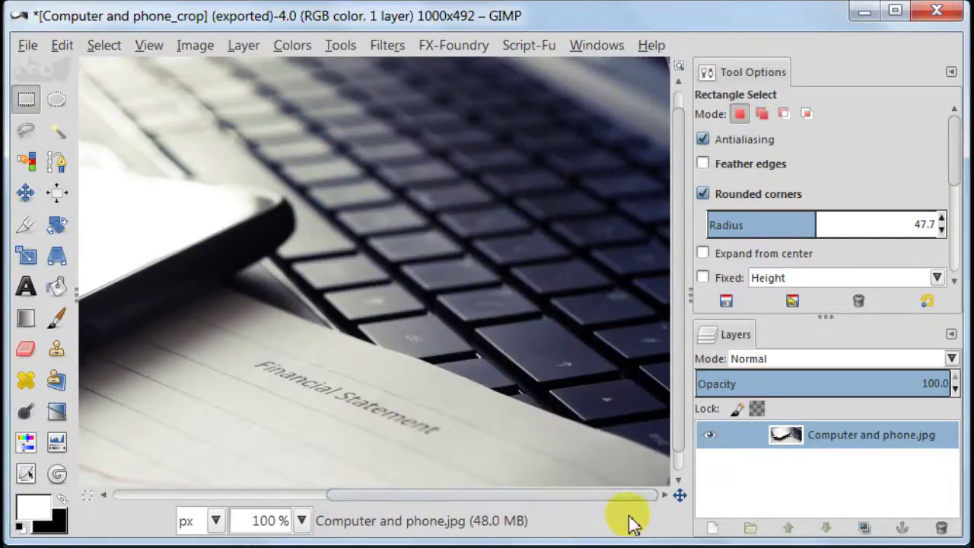
left_click_drag(681, 431, 684, 396)
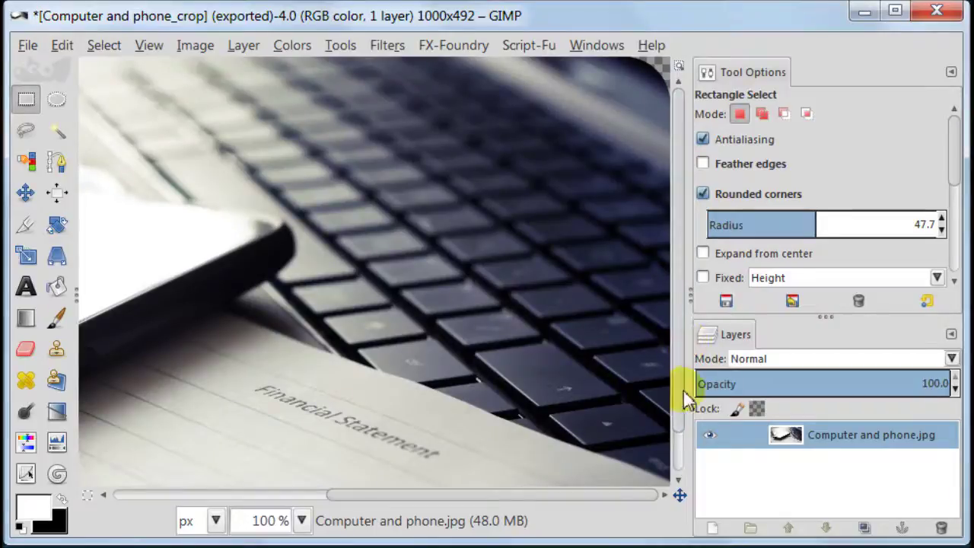
left_click_drag(620, 493, 315, 515)
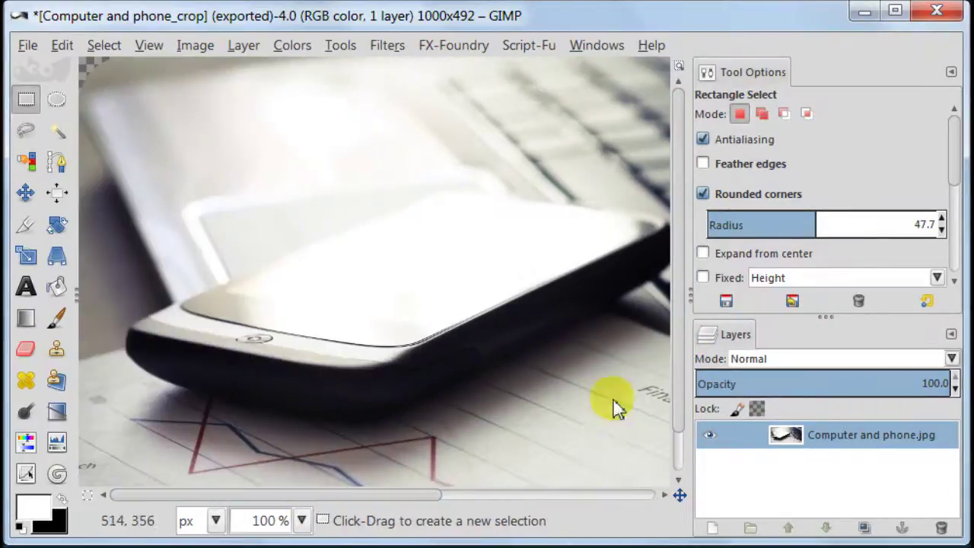
left_click_drag(675, 398, 684, 380)
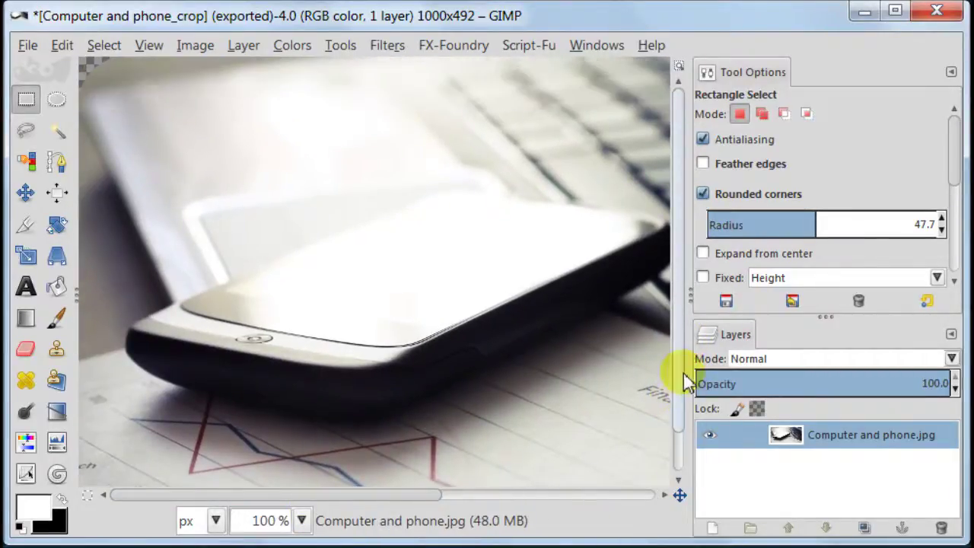
left_click(303, 522)
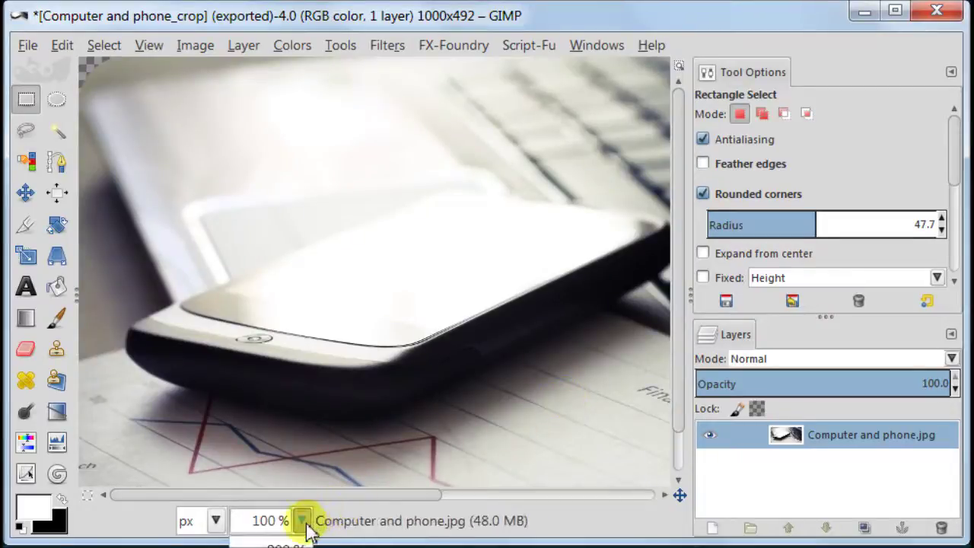
left_click(273, 488)
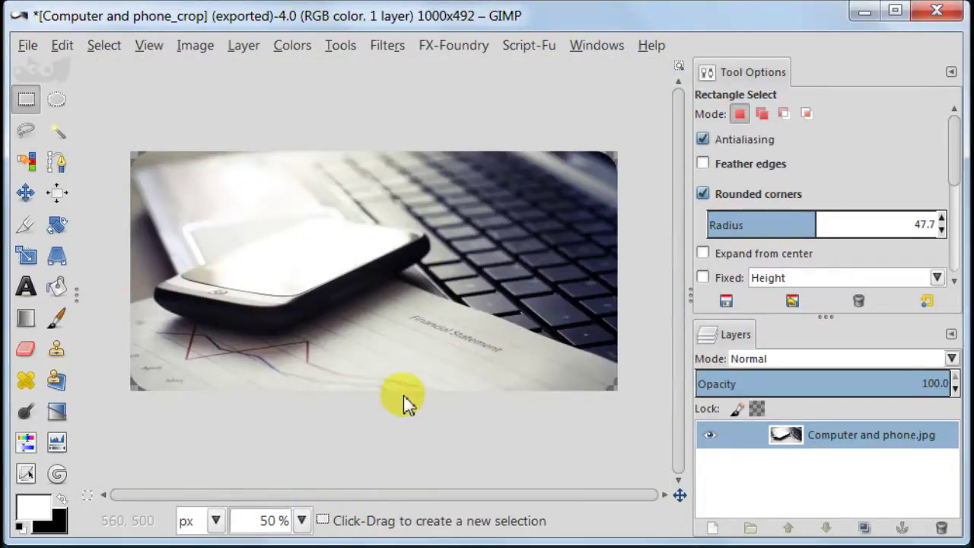
- Apply a Drop Shadow with offset 3/3, blur radius 10 and opacity 80
left_click(387, 46)
mouse_move(479, 238)
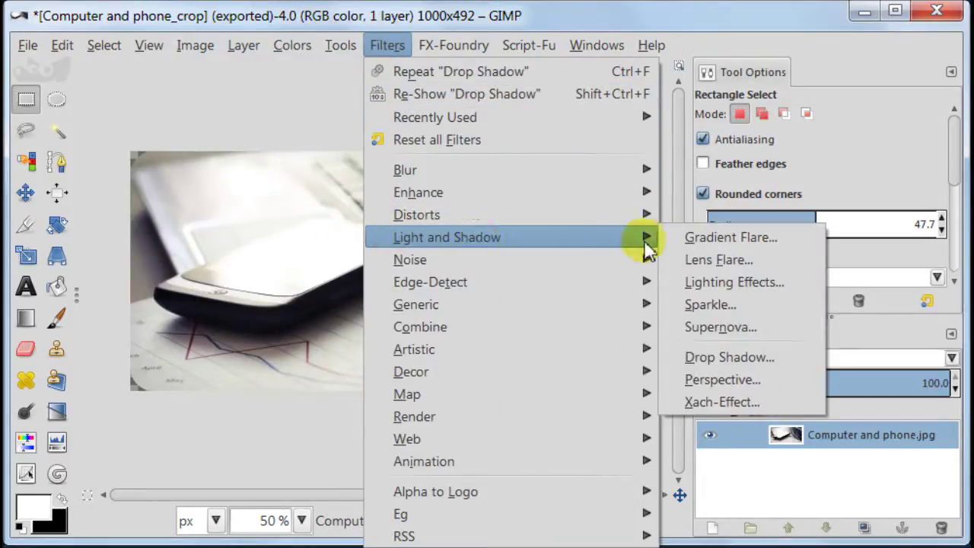
left_click(729, 357)
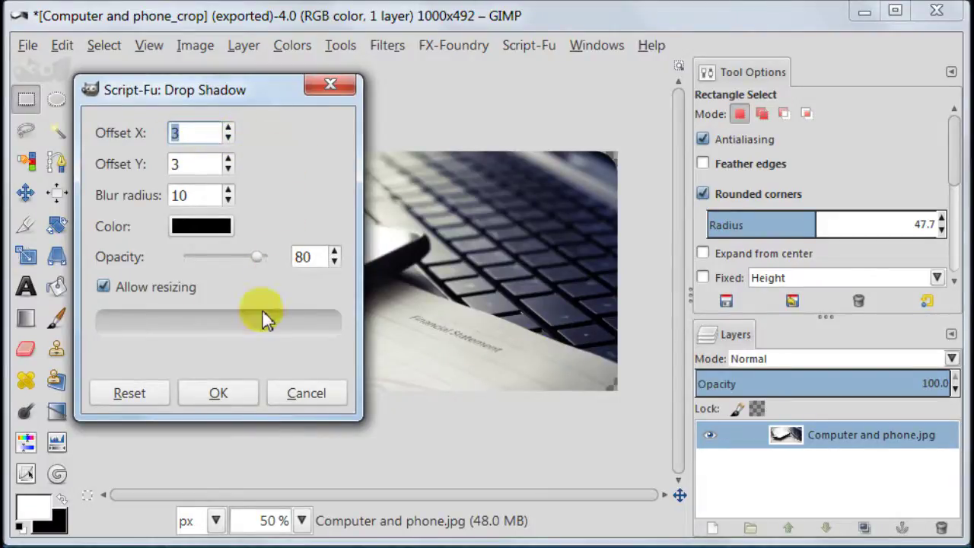
left_click(248, 395)
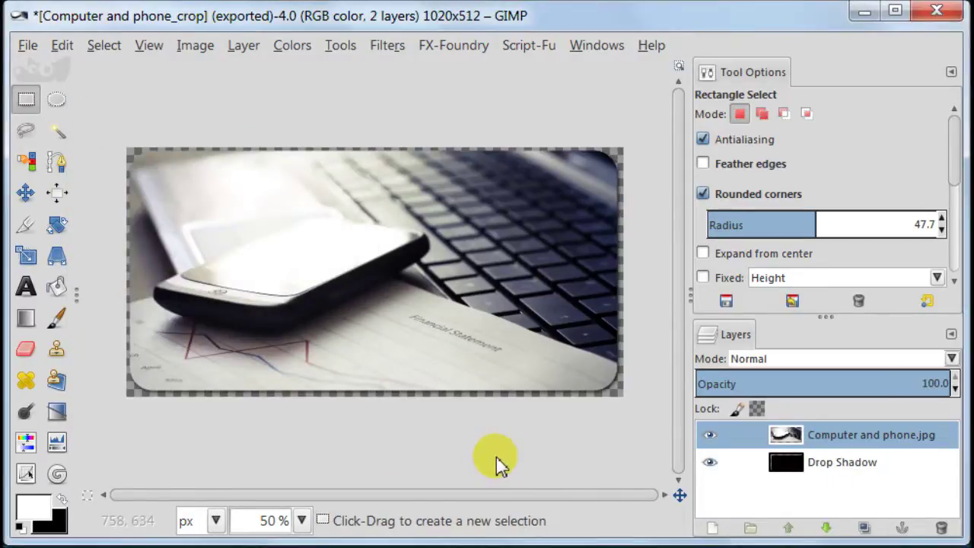
- Add a white-filled layer and lower it twice to the bottom of the stack
left_click(712, 528)
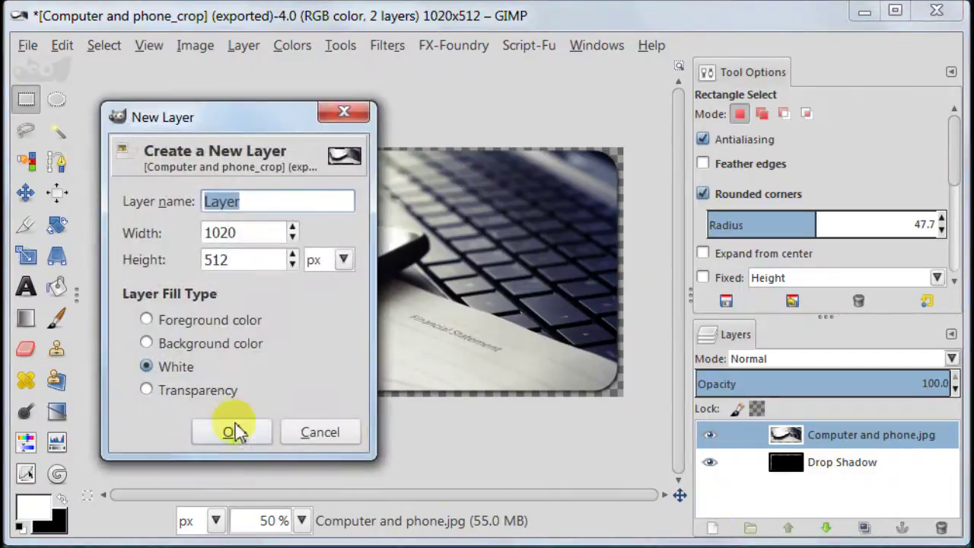
left_click(245, 431)
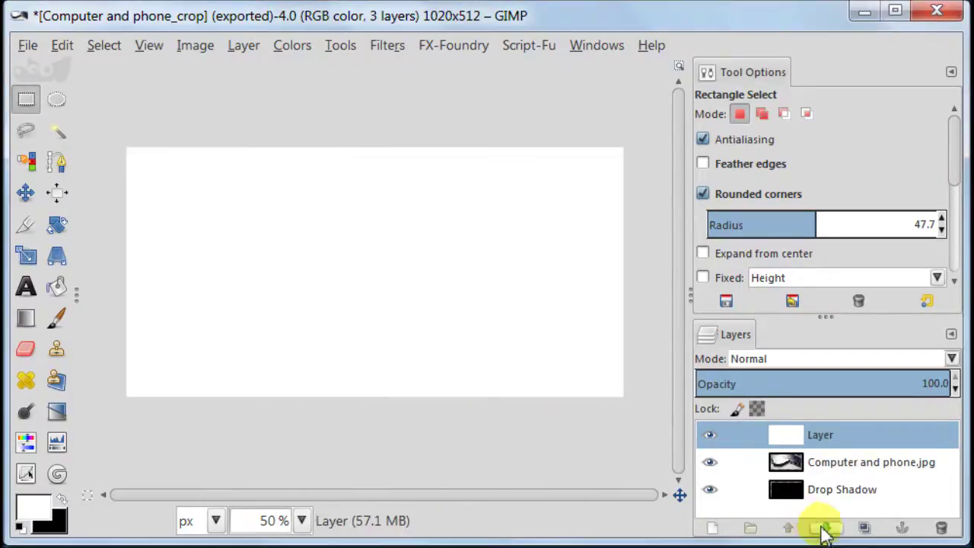
left_click(826, 528)
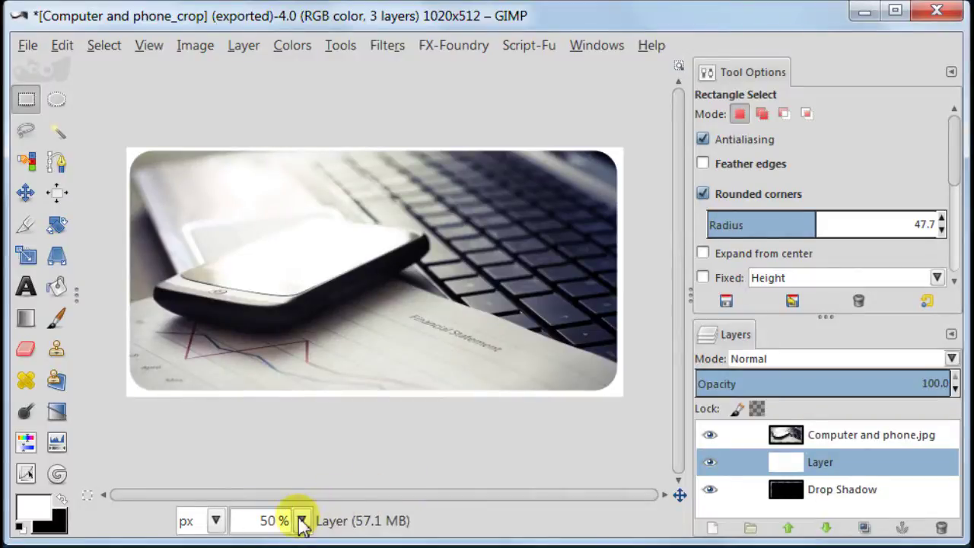
left_click(826, 528)
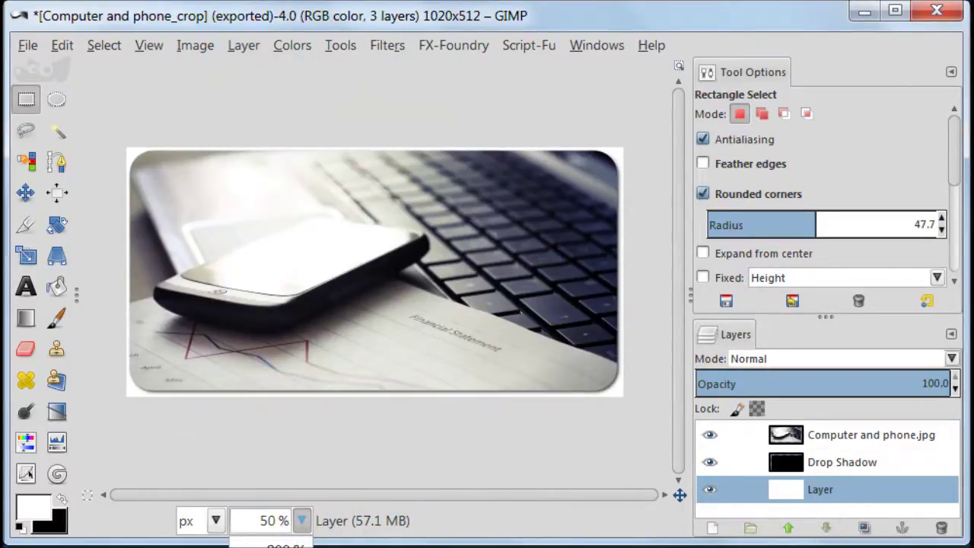
left_click(301, 520)
left_click(266, 504)
left_click_drag(347, 496, 615, 515)
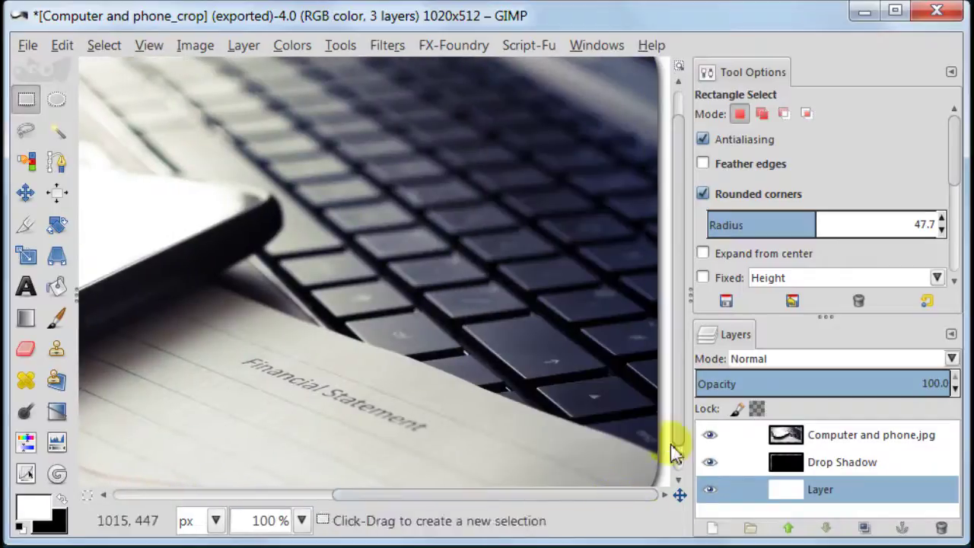
- Check each rounded corner at 100%, zoom to 50%, and delete the white layer
left_click_drag(680, 386, 690, 304)
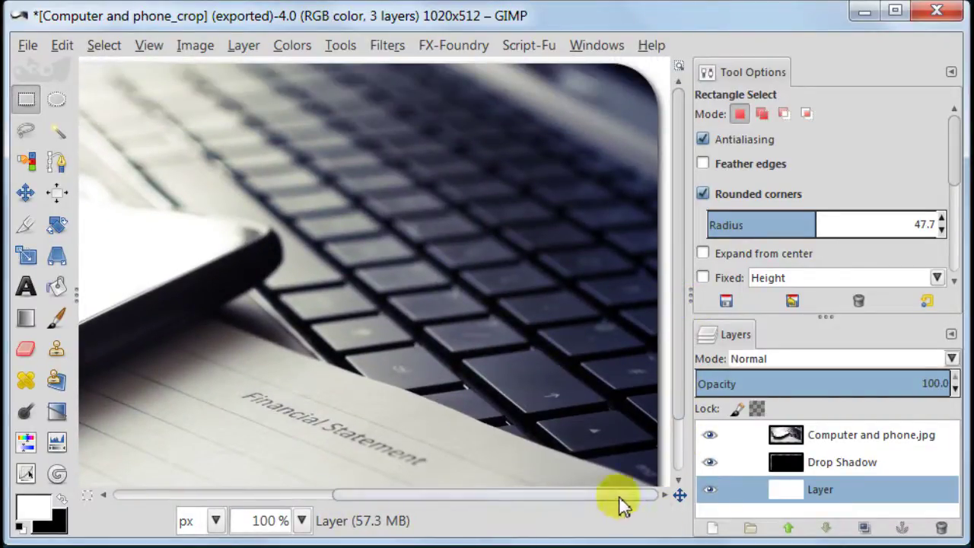
left_click_drag(624, 504, 281, 506)
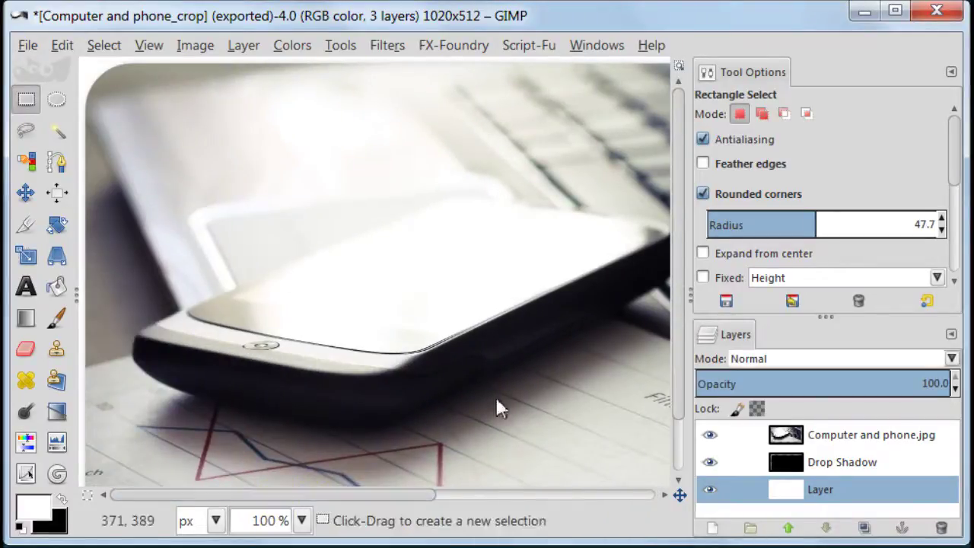
left_click_drag(682, 293, 680, 385)
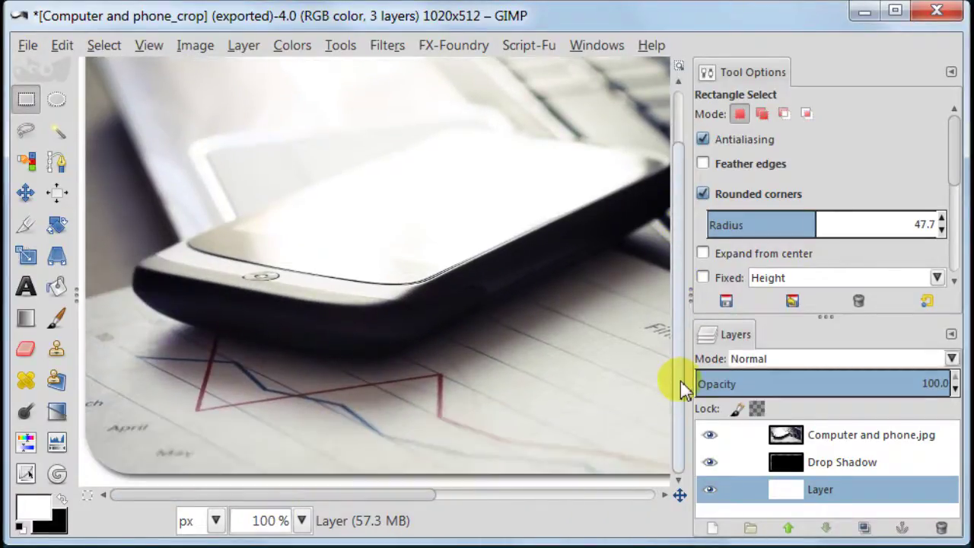
left_click_drag(373, 496, 631, 505)
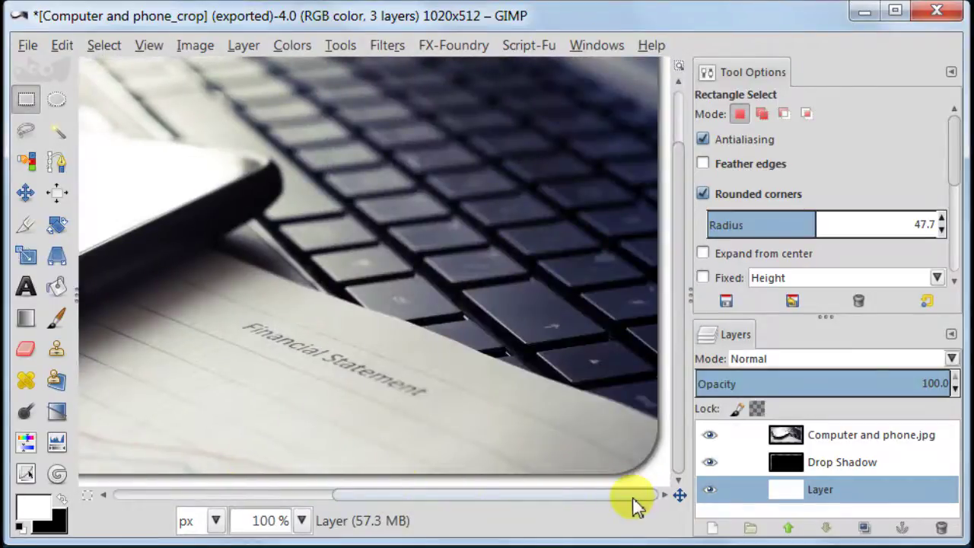
left_click(302, 521)
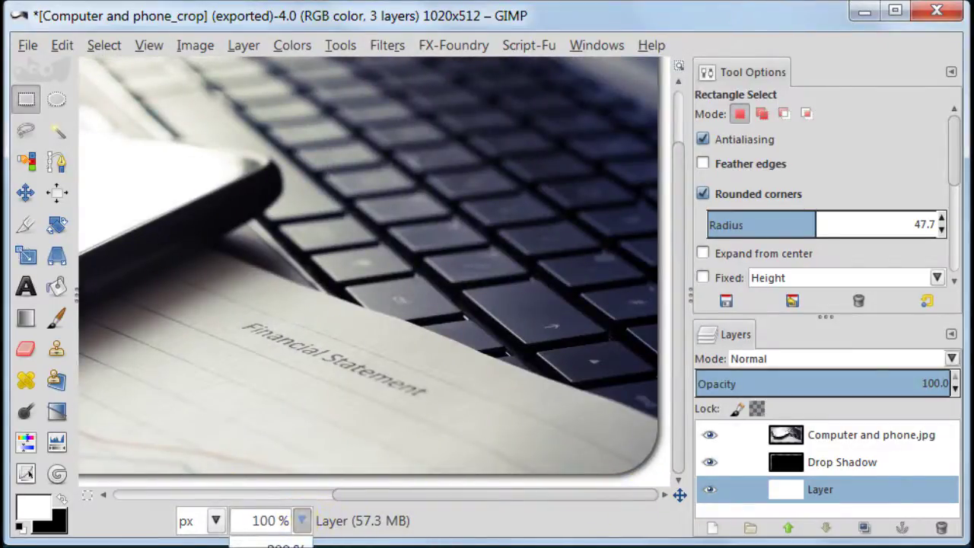
left_click(266, 542)
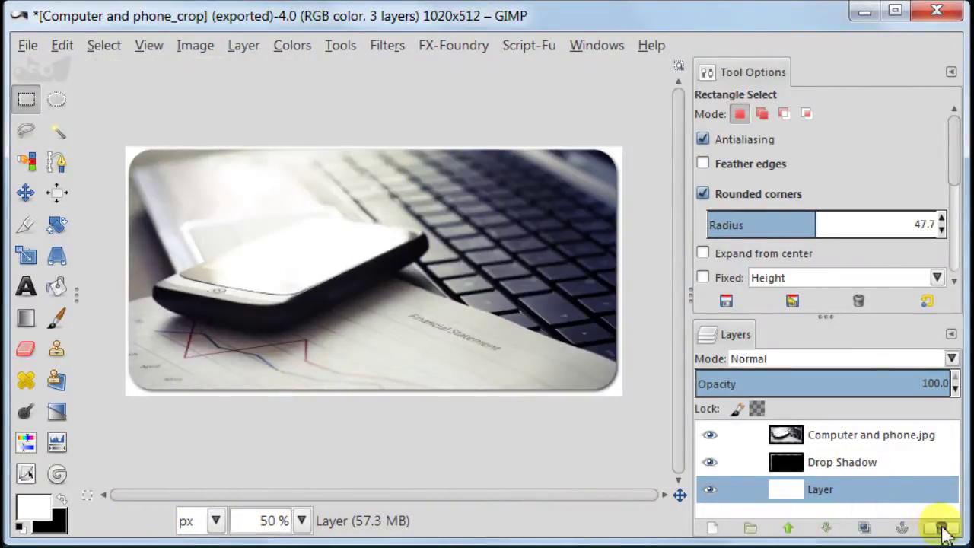
left_click(940, 527)
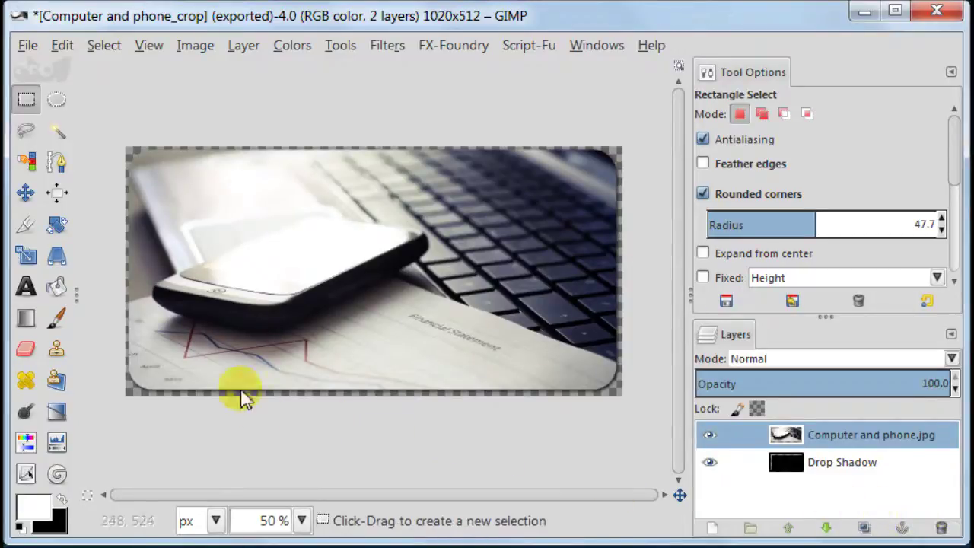
- Merge the visible layers into one layer using Expanded as necessary
left_click(200, 45)
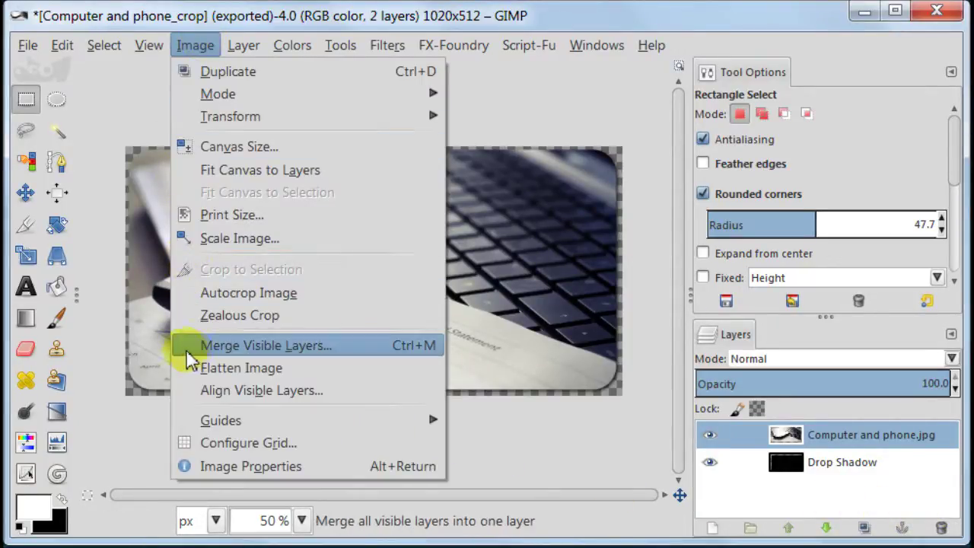
left_click(374, 352)
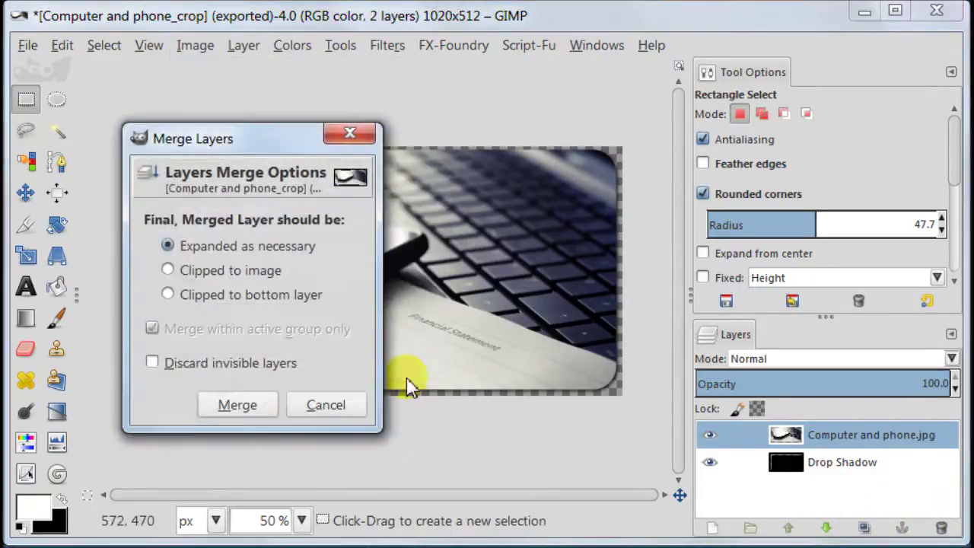
left_click(269, 403)
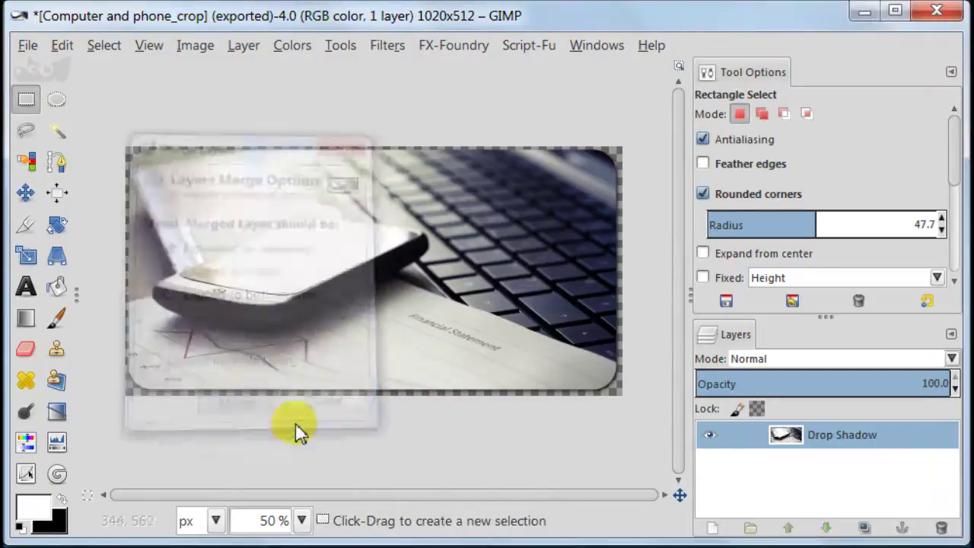
left_click(30, 50)
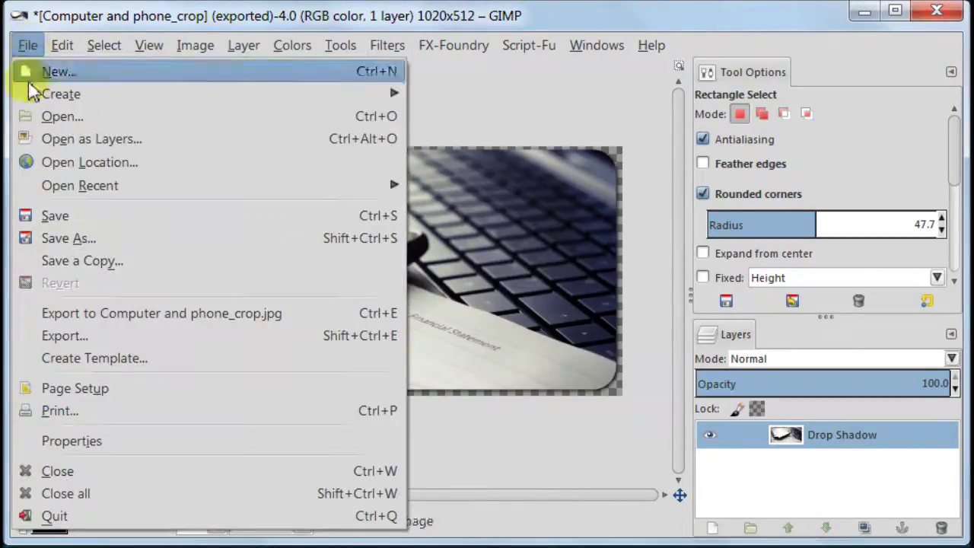
- Export to the Pictures folder with 'jpg' trimmed from the Computer and phone_crop name
left_click(165, 337)
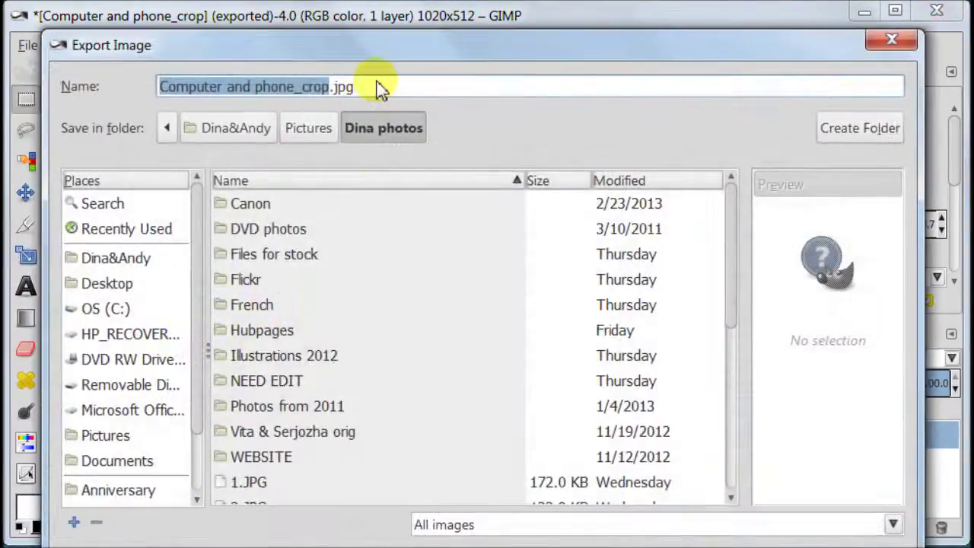
scroll(196, 408, "down", 3)
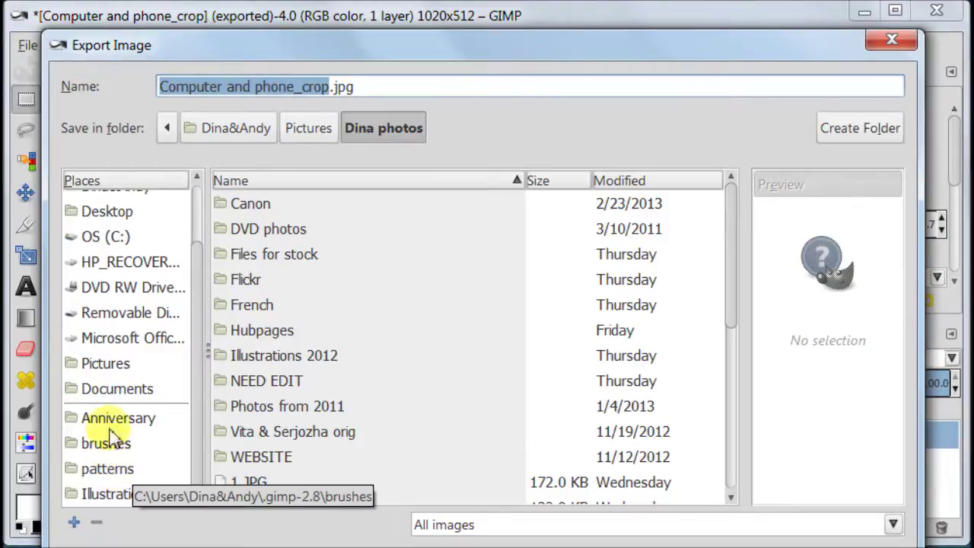
left_click(114, 366)
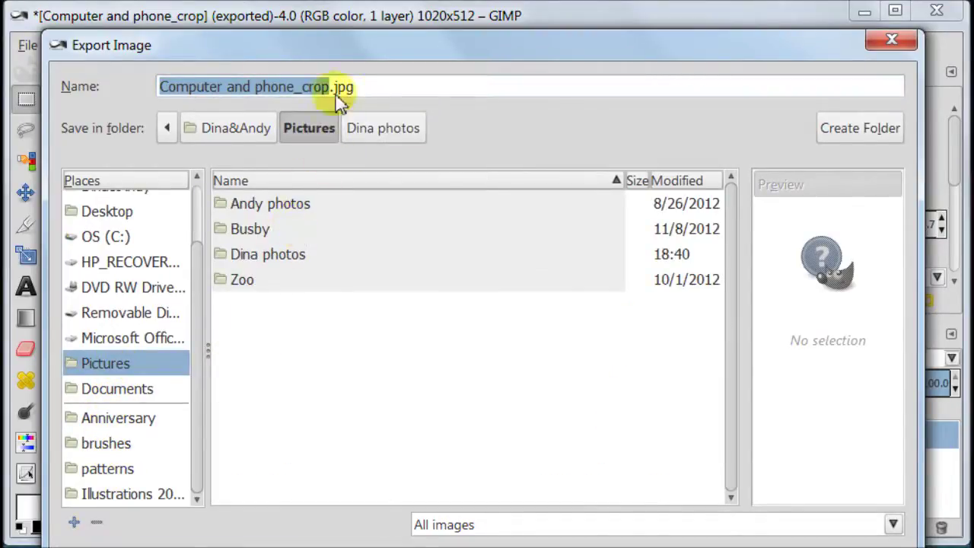
left_click(381, 93)
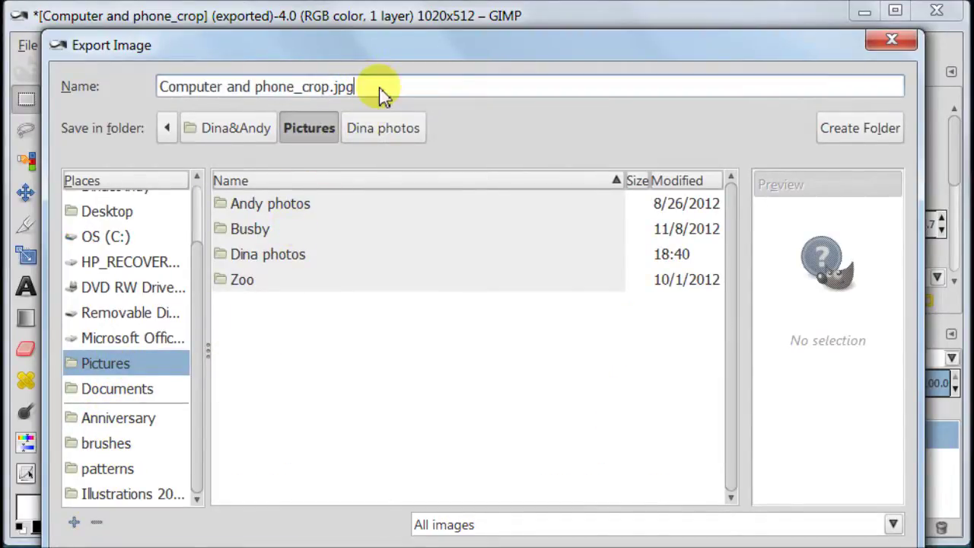
key("BackSpace")
key("BackSpace")
key("BackSpace")
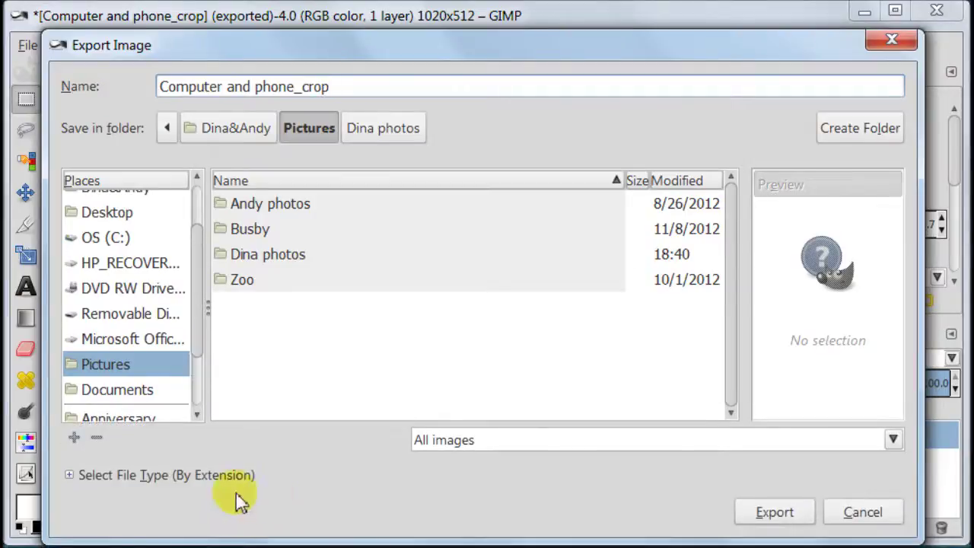
- Choose PNG image as the file type, making it Computer and phone_crop.png, and continue
left_click(69, 476)
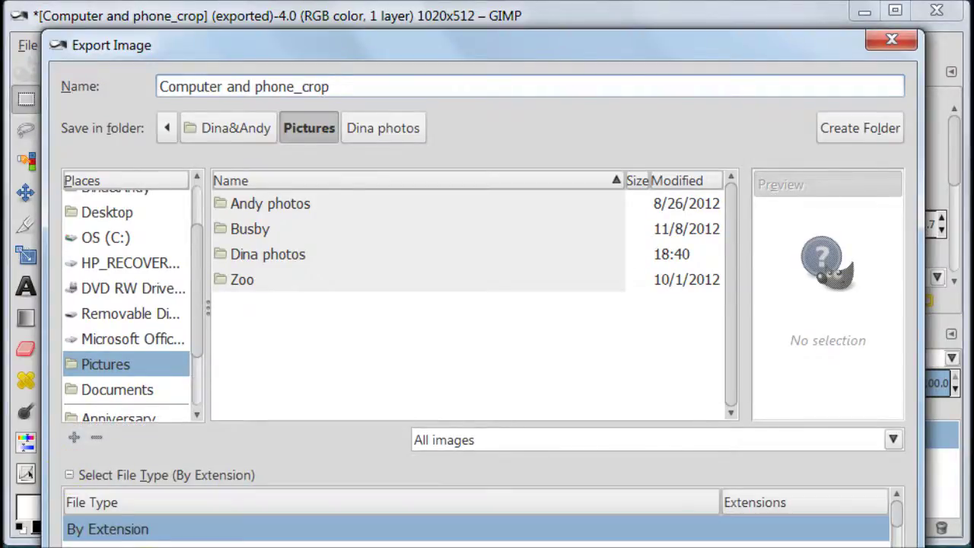
scroll(480, 531, "down", 10)
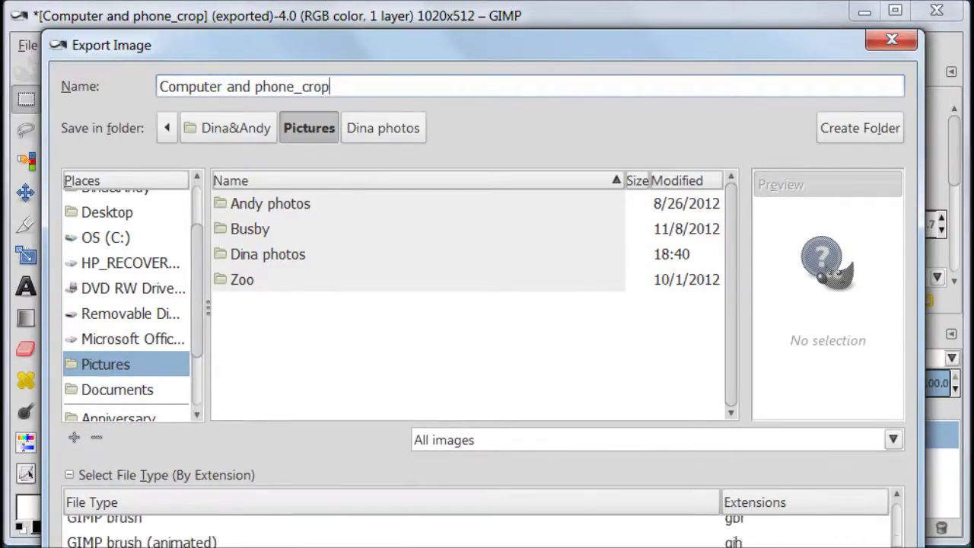
scroll(479, 531, "down", 5)
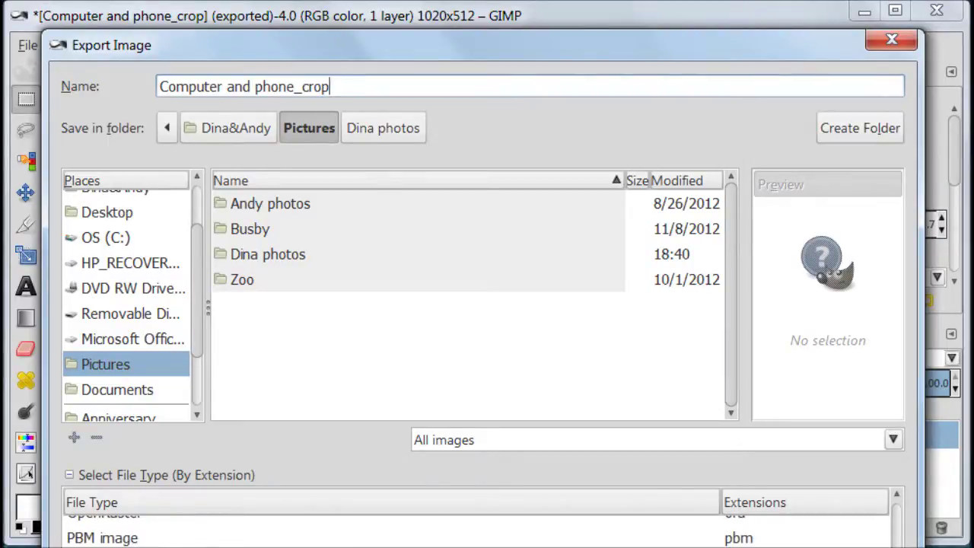
scroll(479, 531, "down", 1)
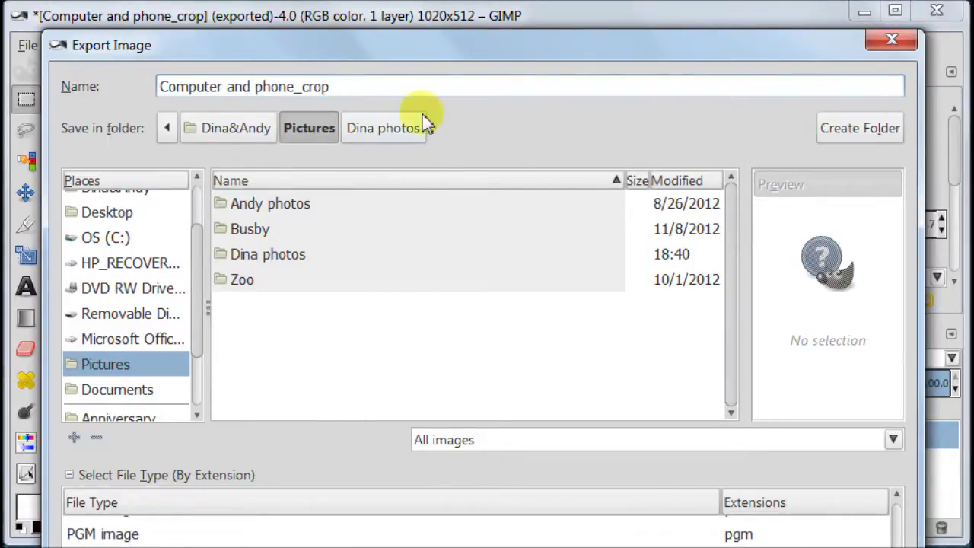
left_click_drag(441, 48, 462, 4)
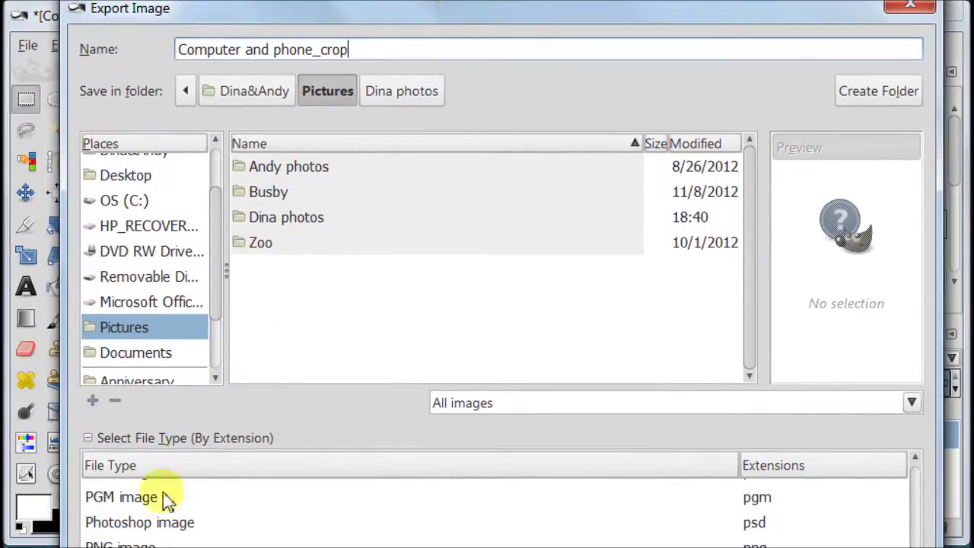
left_click(127, 541)
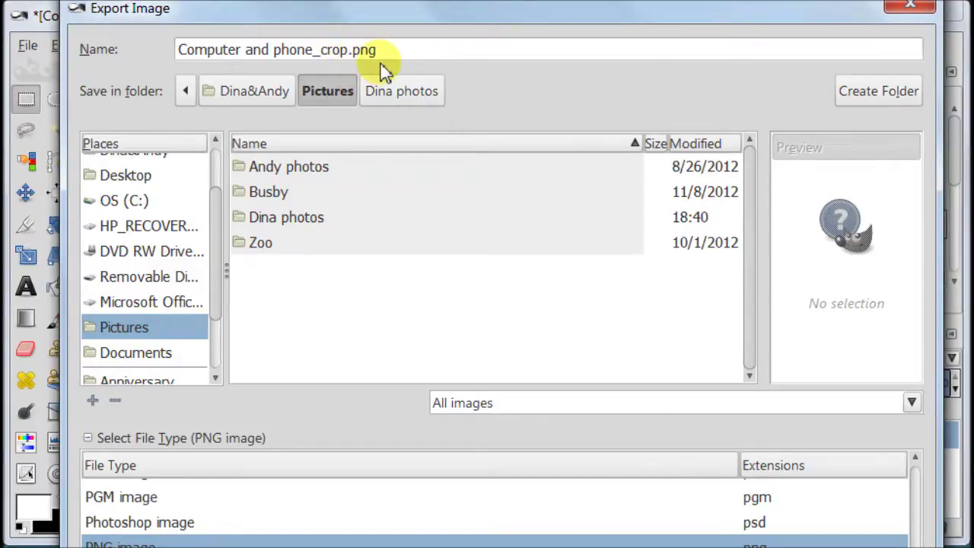
key("Return")
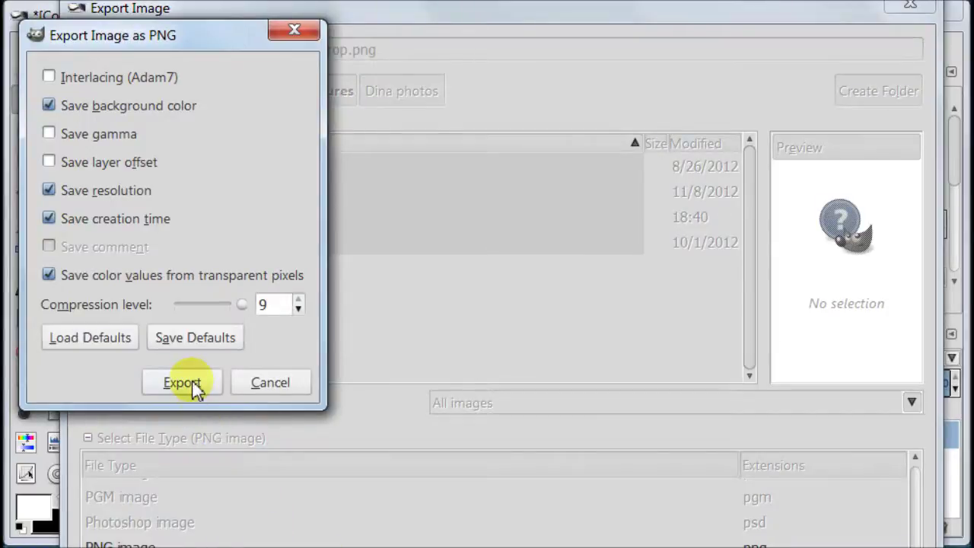
- Export the PNG with compression level 9 and the default options
left_click(191, 381)
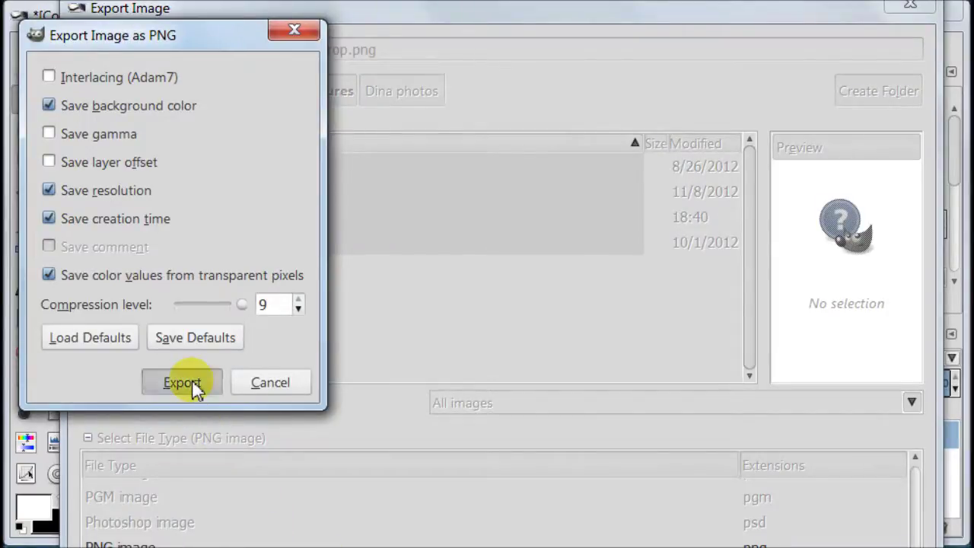